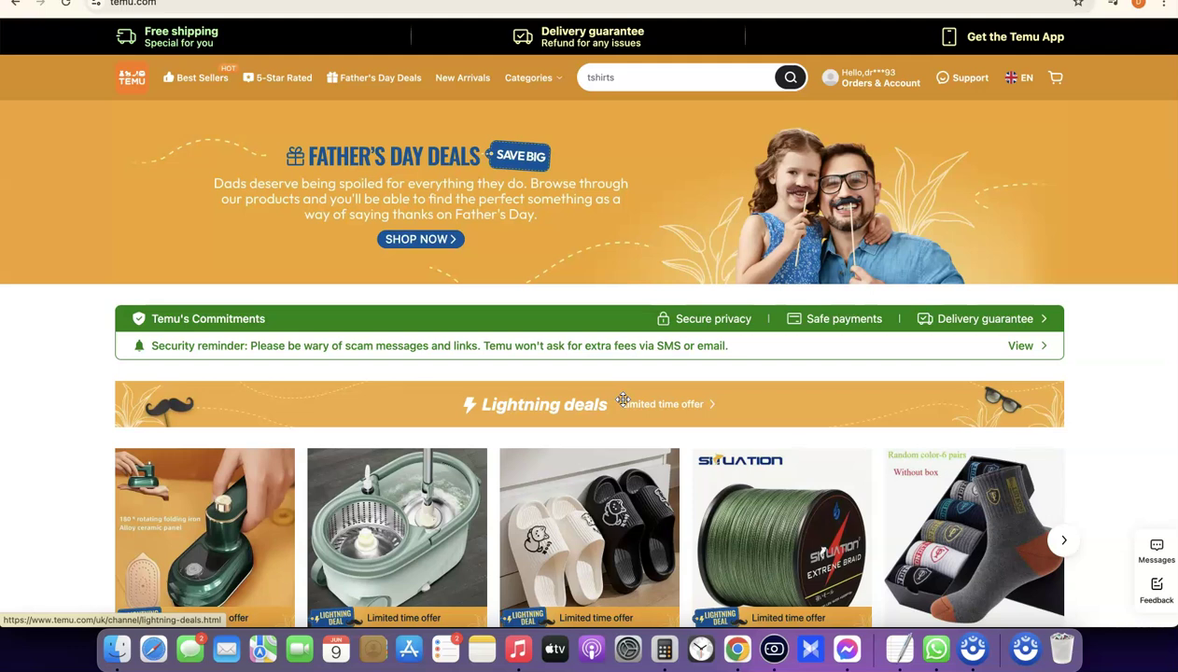
In the Shopify admin, open Settings > Apps and sales channels to see Point of Sale and Online Store installed.
scroll(695, 372, "down", 10)
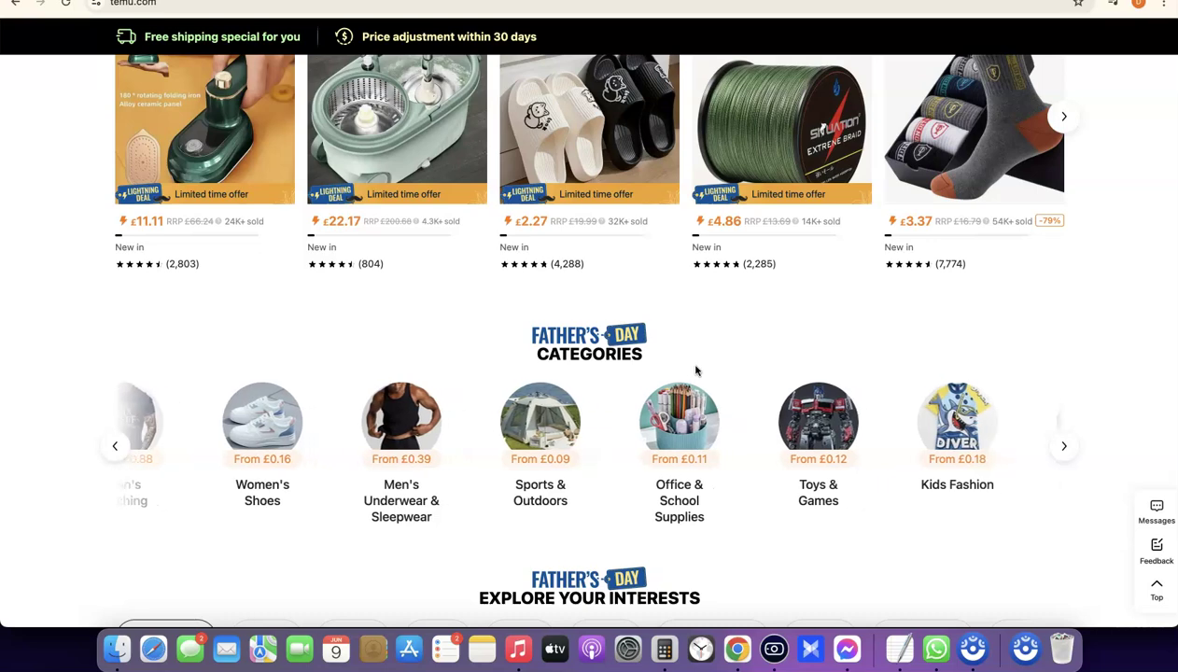
scroll(695, 383, "down", 3)
scroll(693, 406, "down", 6)
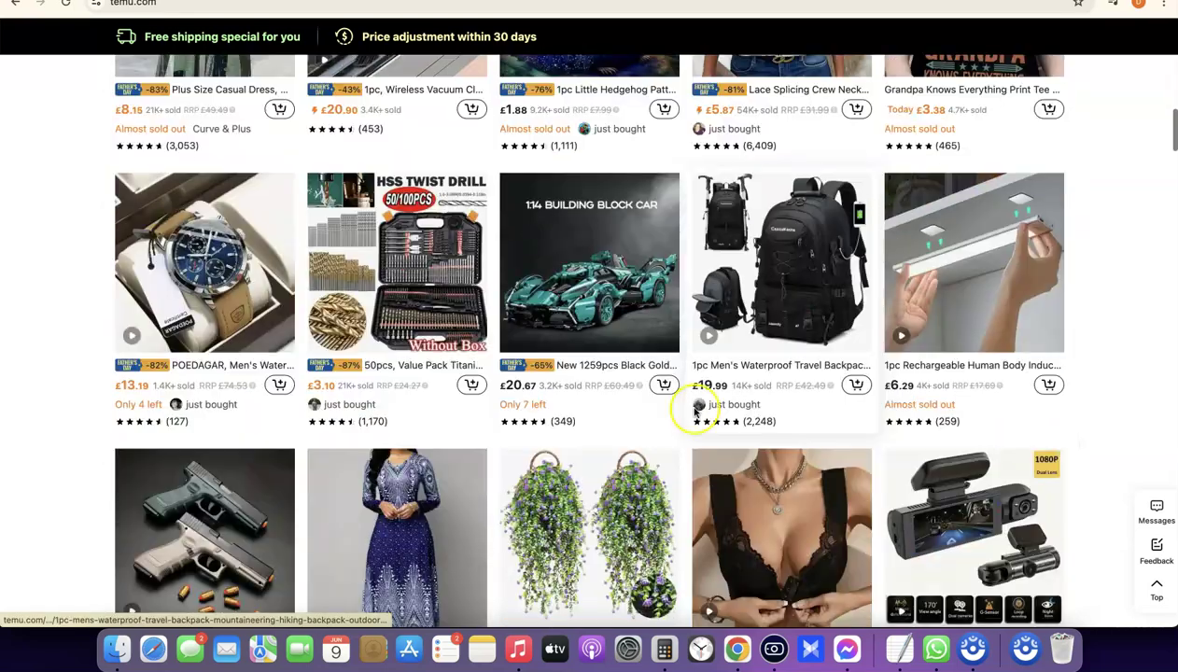
scroll(700, 412, "up", 15)
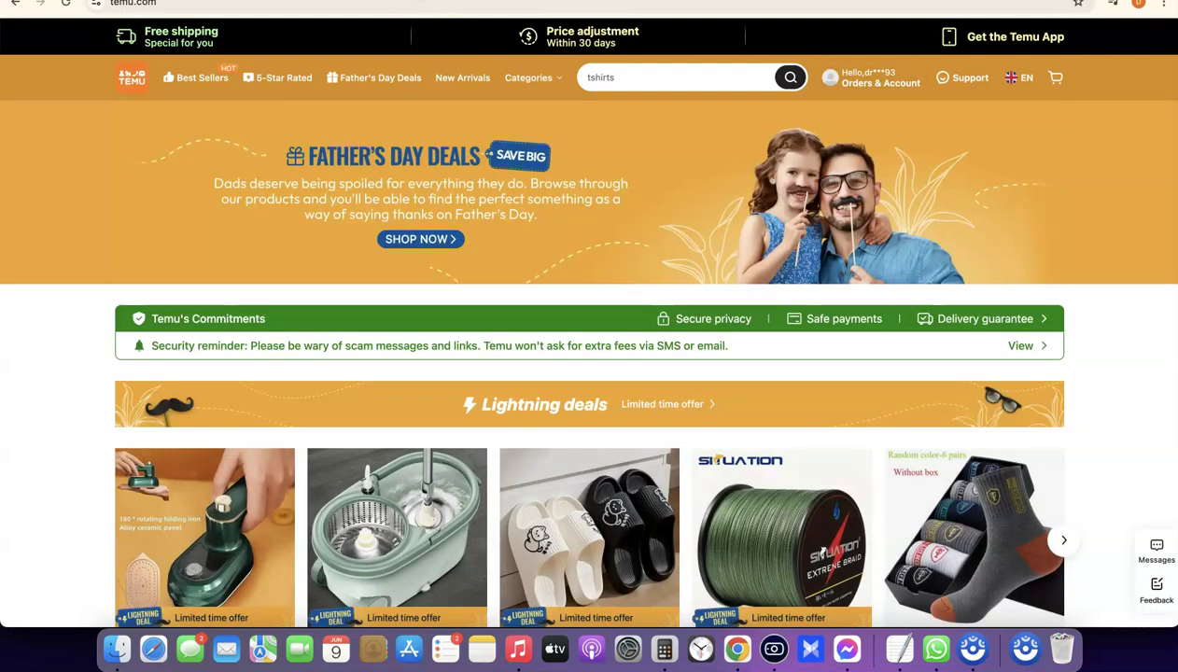
left_click(441, 3)
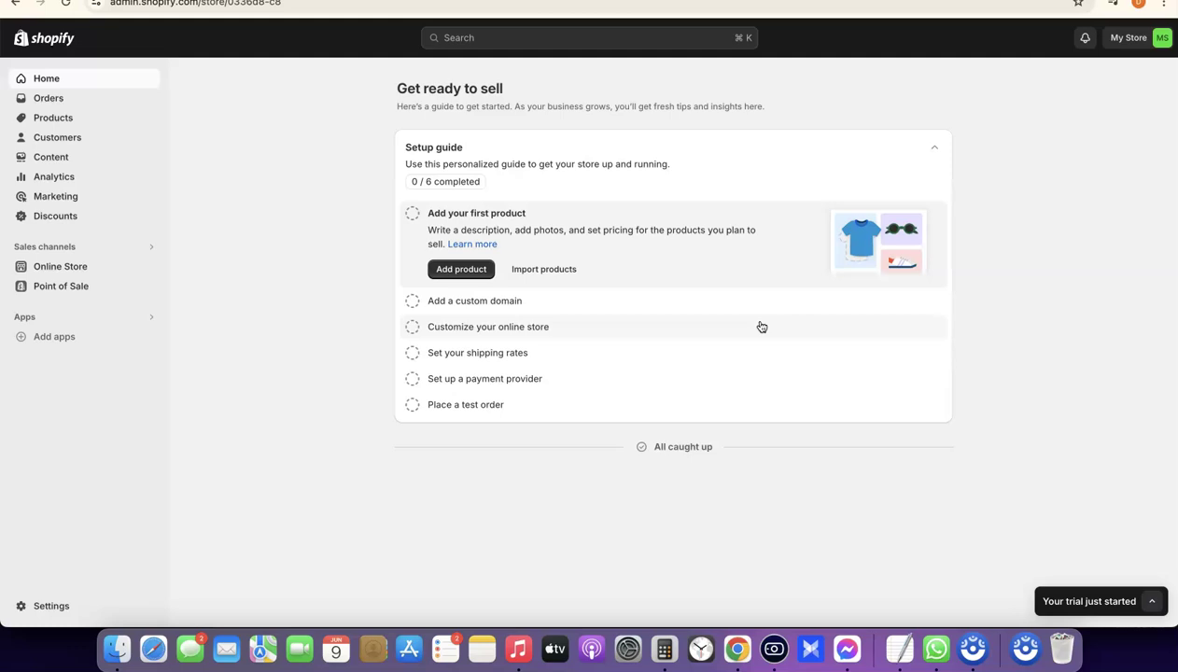
left_click(43, 605)
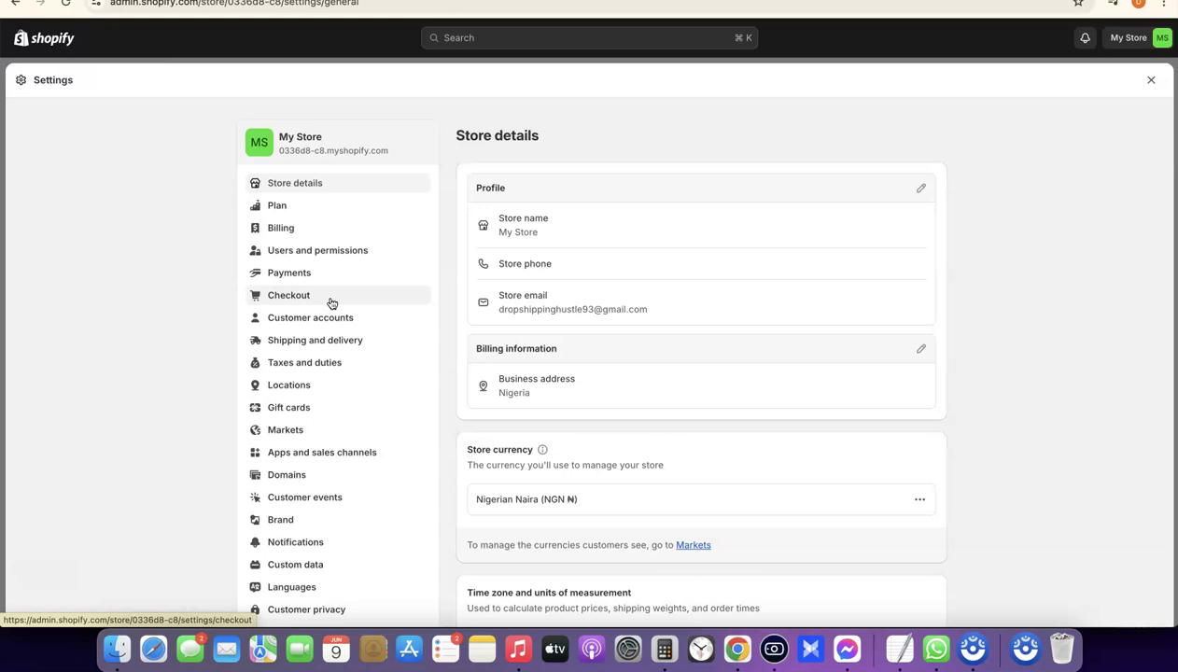
left_click(322, 454)
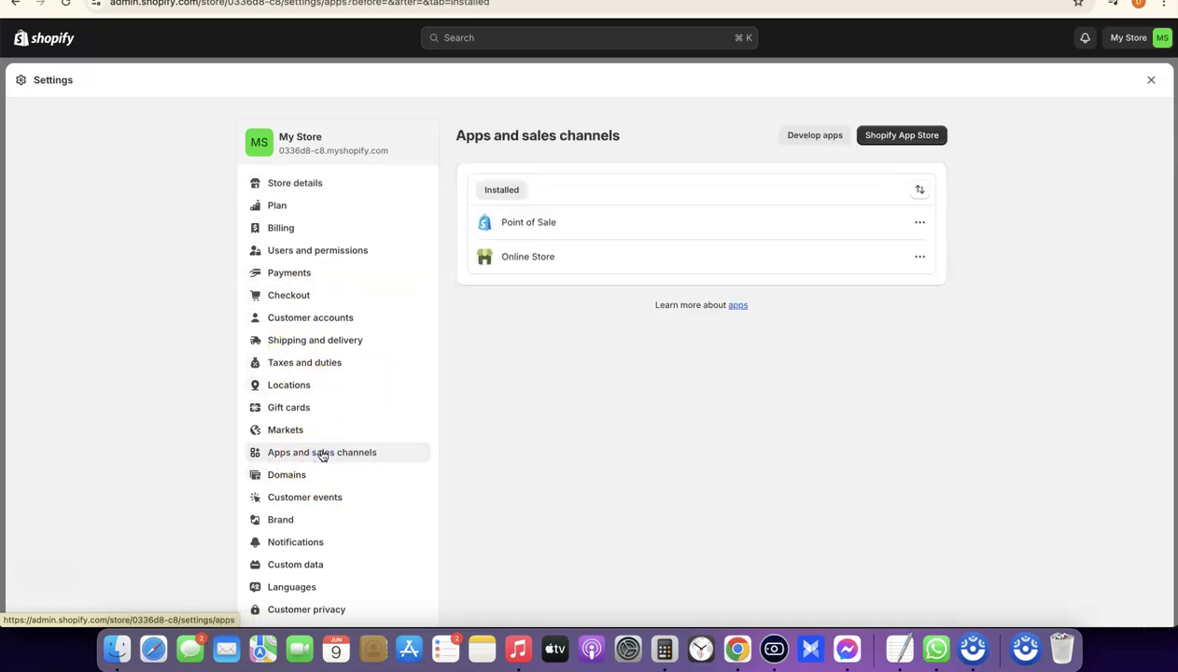
Search the Shopify App Store for 'Temu' and browse the 18 results, including Cartifind.
left_click(901, 135)
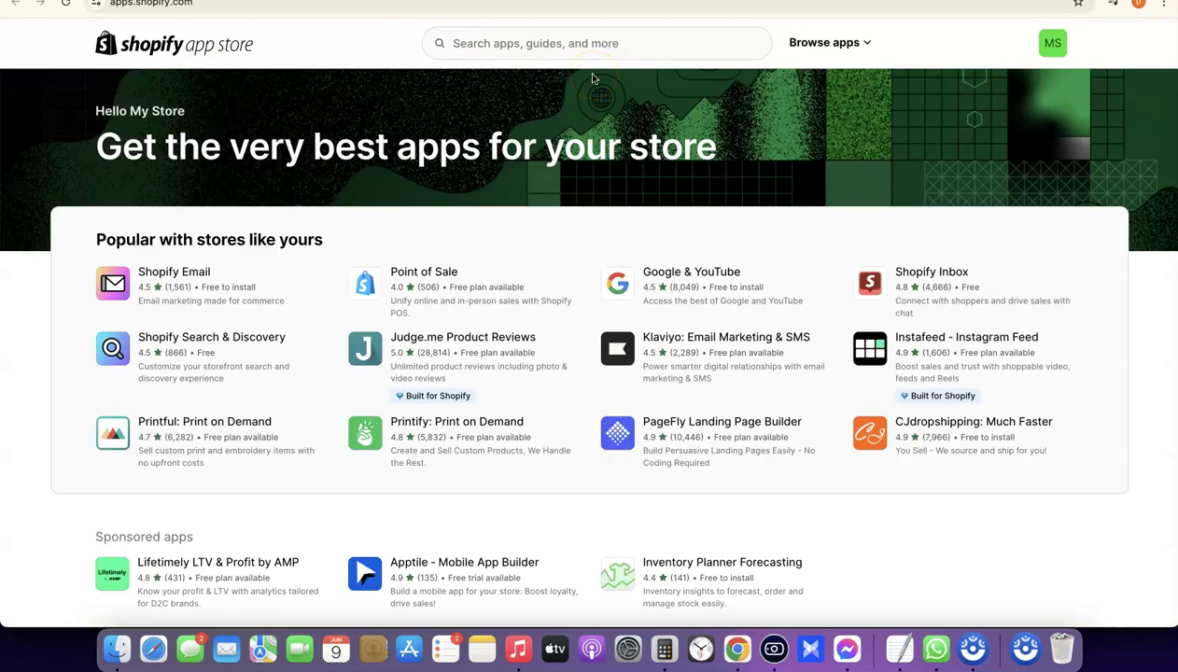
left_click(528, 46)
type("Temu")
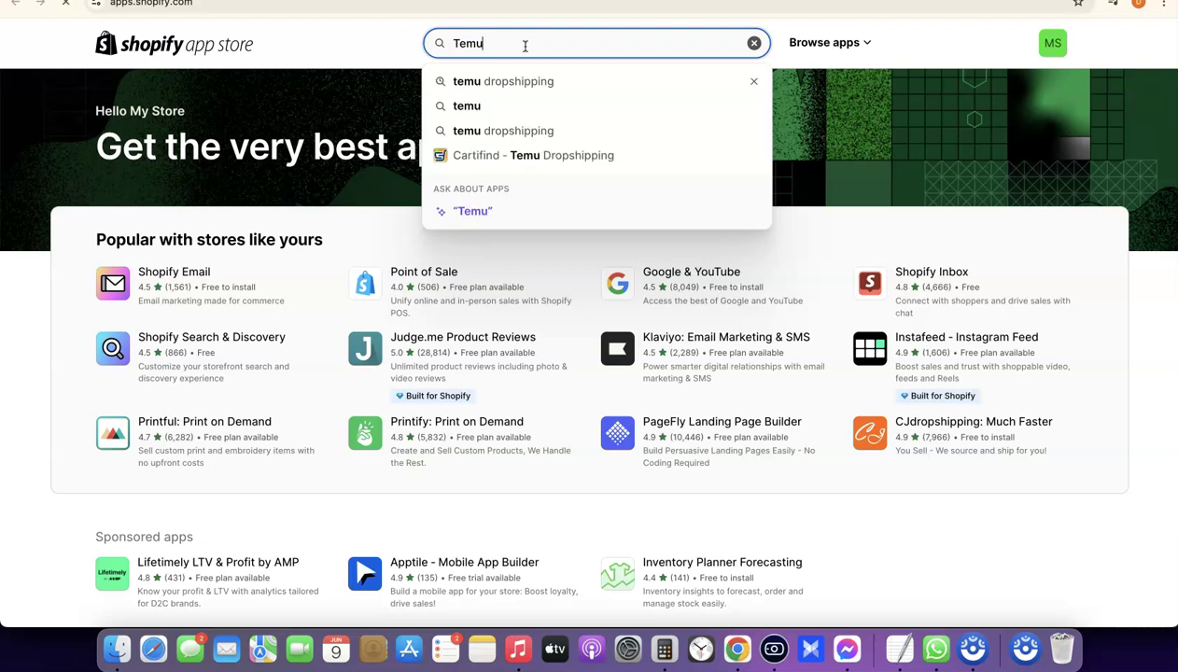
key("Return")
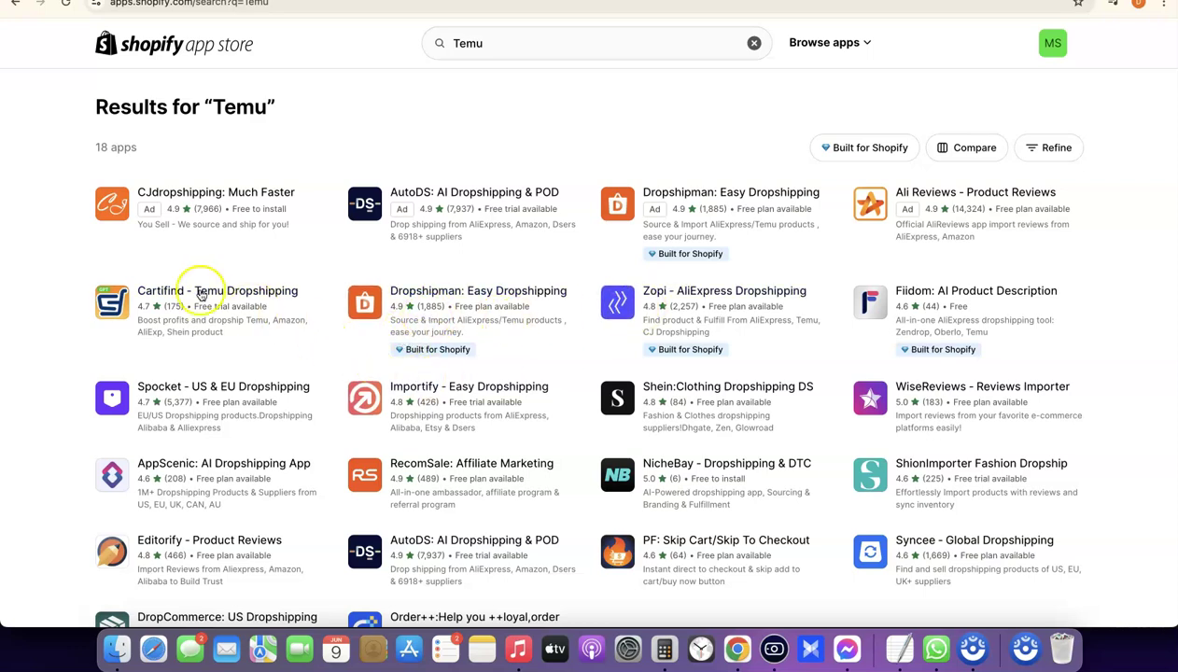
scroll(192, 331, "up", 5)
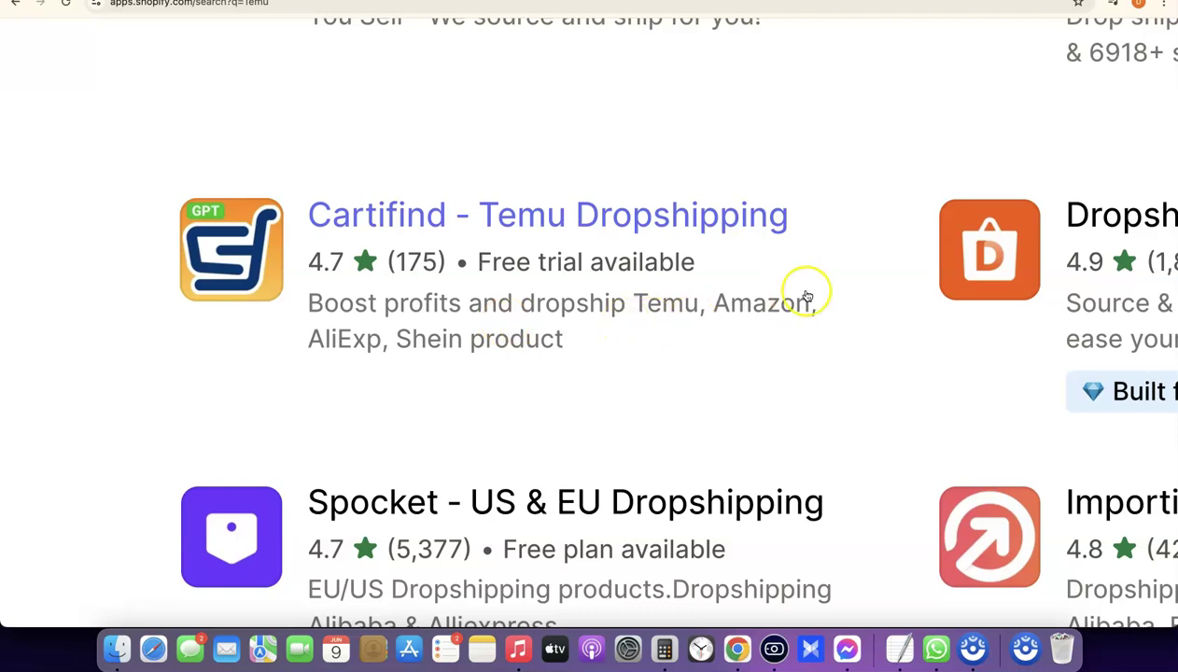
scroll(510, 325, "down", 5)
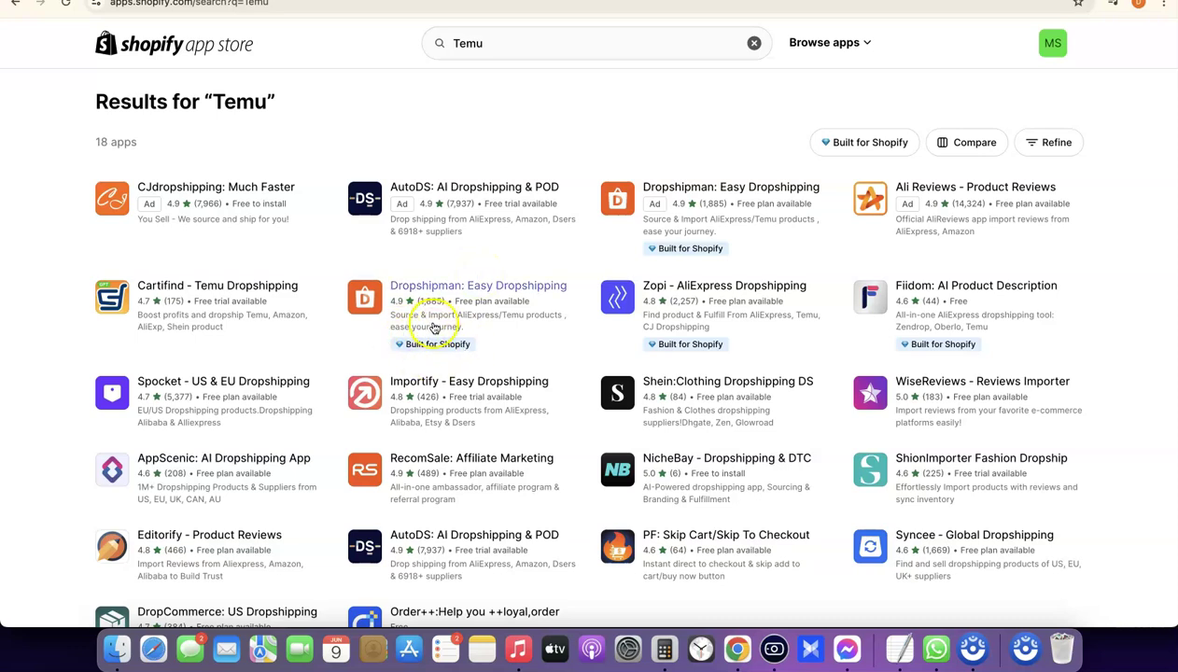
scroll(411, 329, "up", 5)
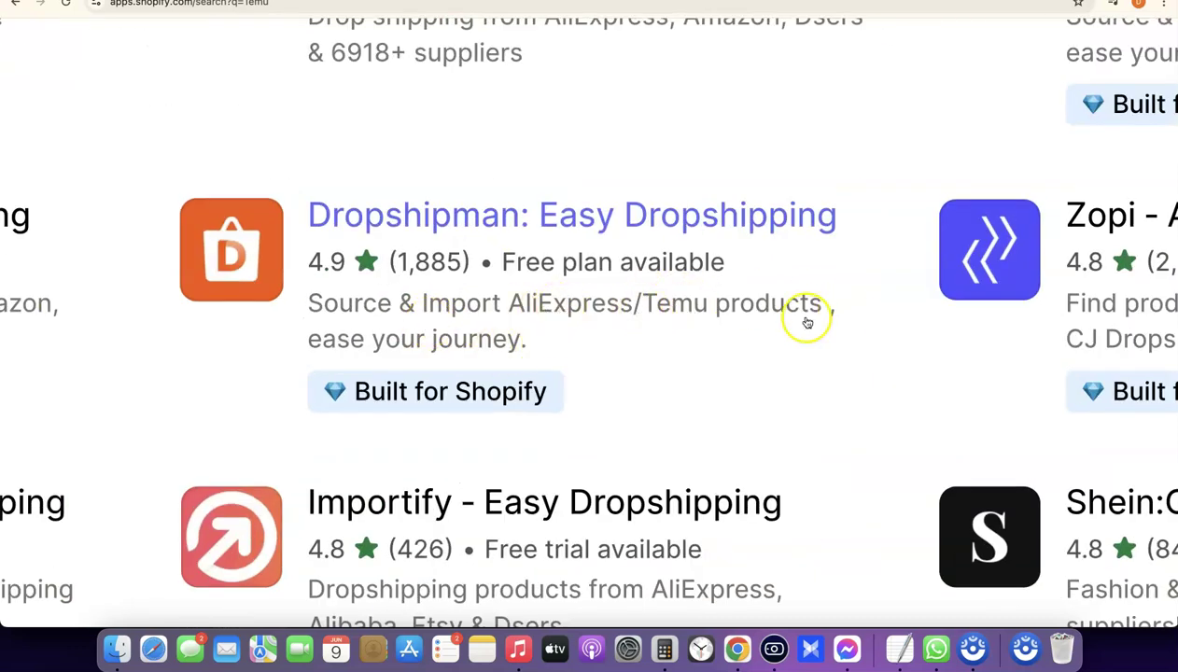
scroll(761, 346, "down", 5)
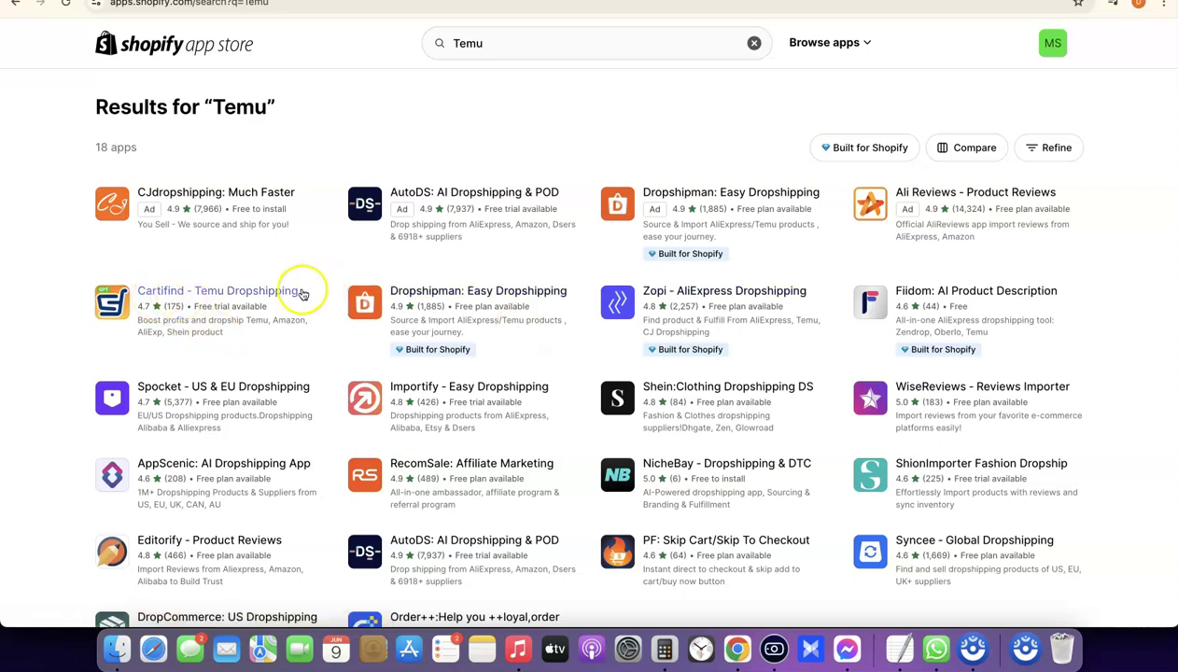
Review Cartifind - Temu Dropshipping's pricing and free trial, then begin installing it.
left_click(204, 294)
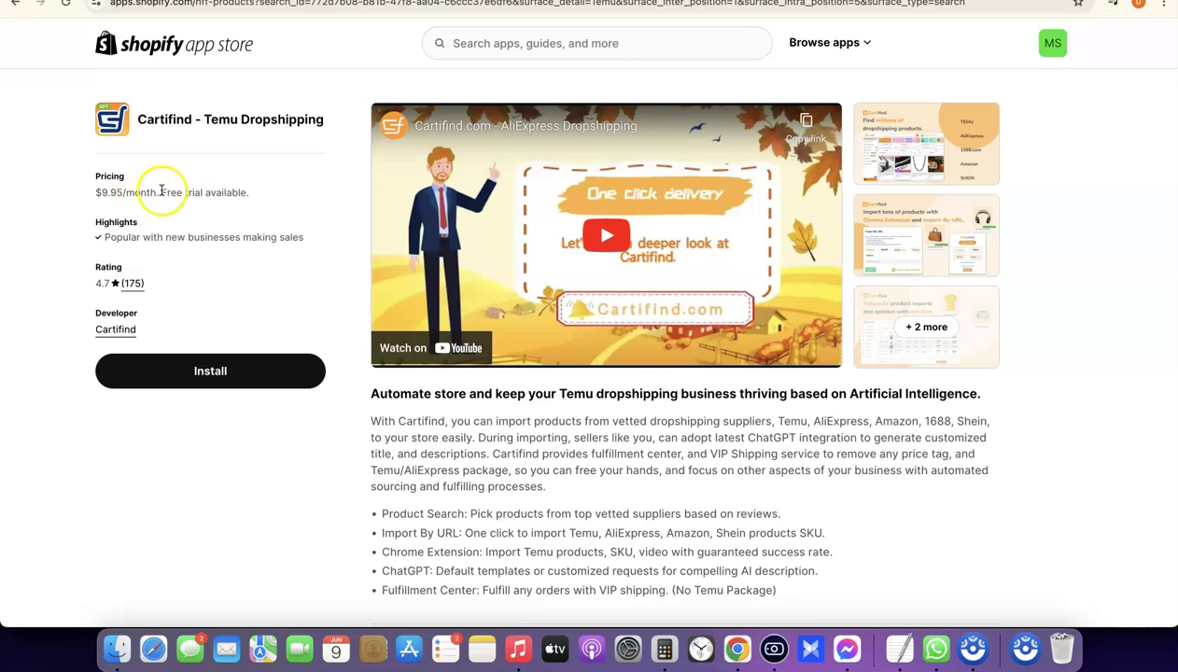
key("super+equal")
scroll(162, 189, "up", 5)
scroll(280, 279, "right", 1)
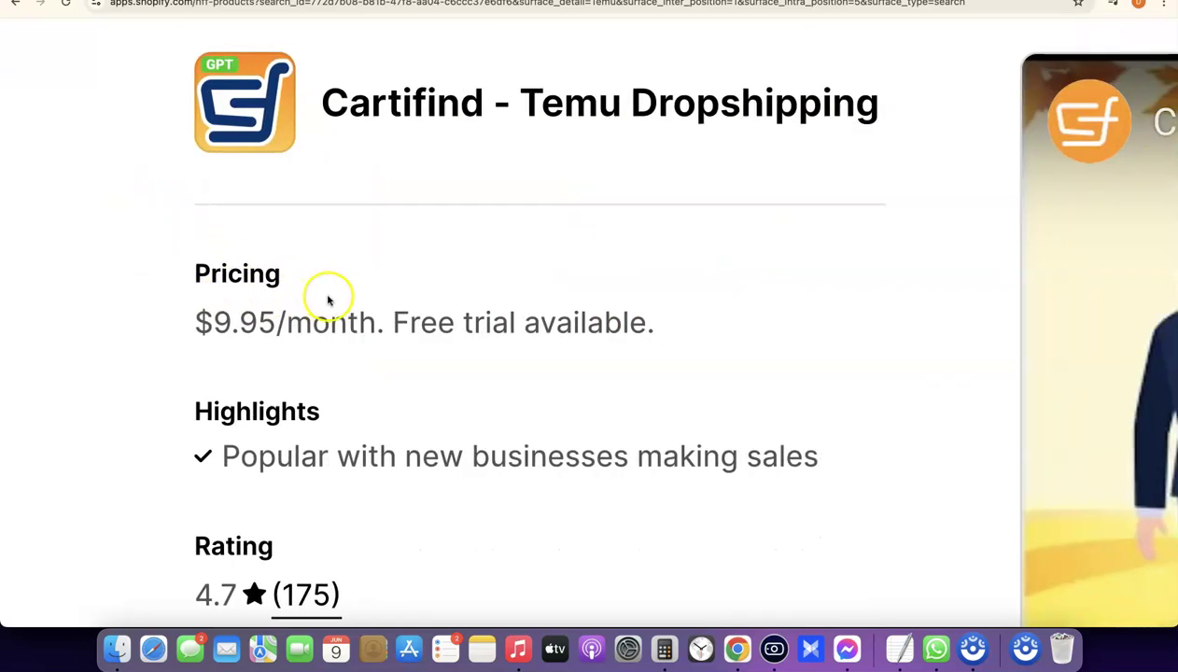
double_click(411, 322)
left_click_drag(535, 322, 624, 289)
scroll(623, 288, "down", 5)
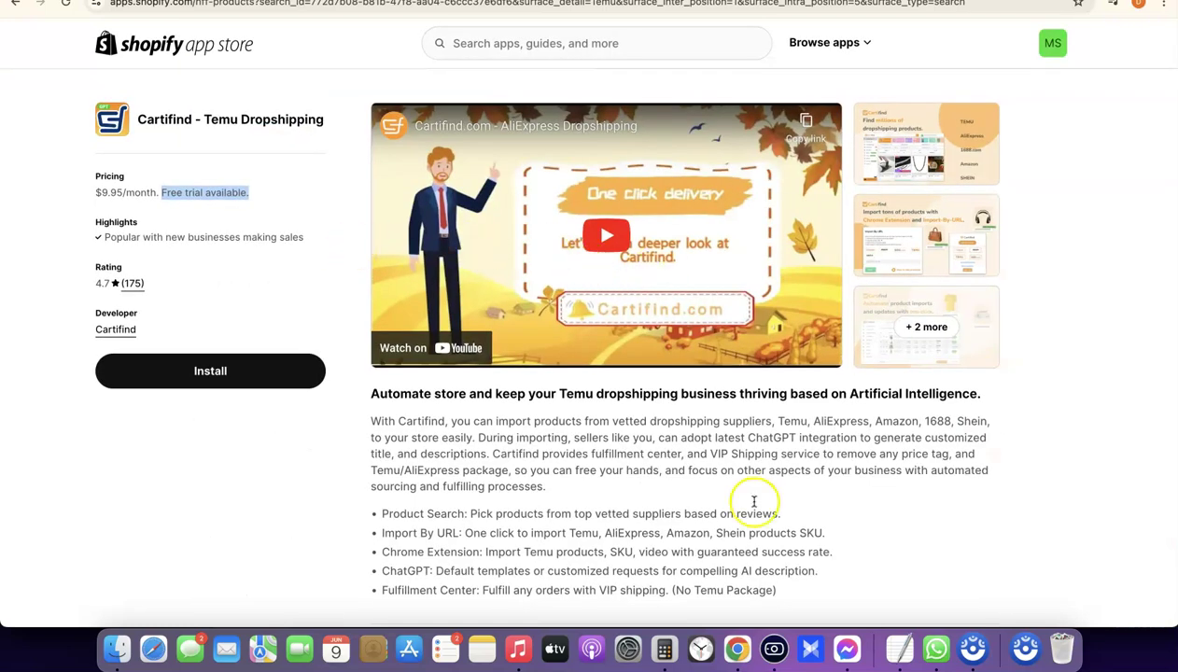
scroll(529, 341, "down", 1)
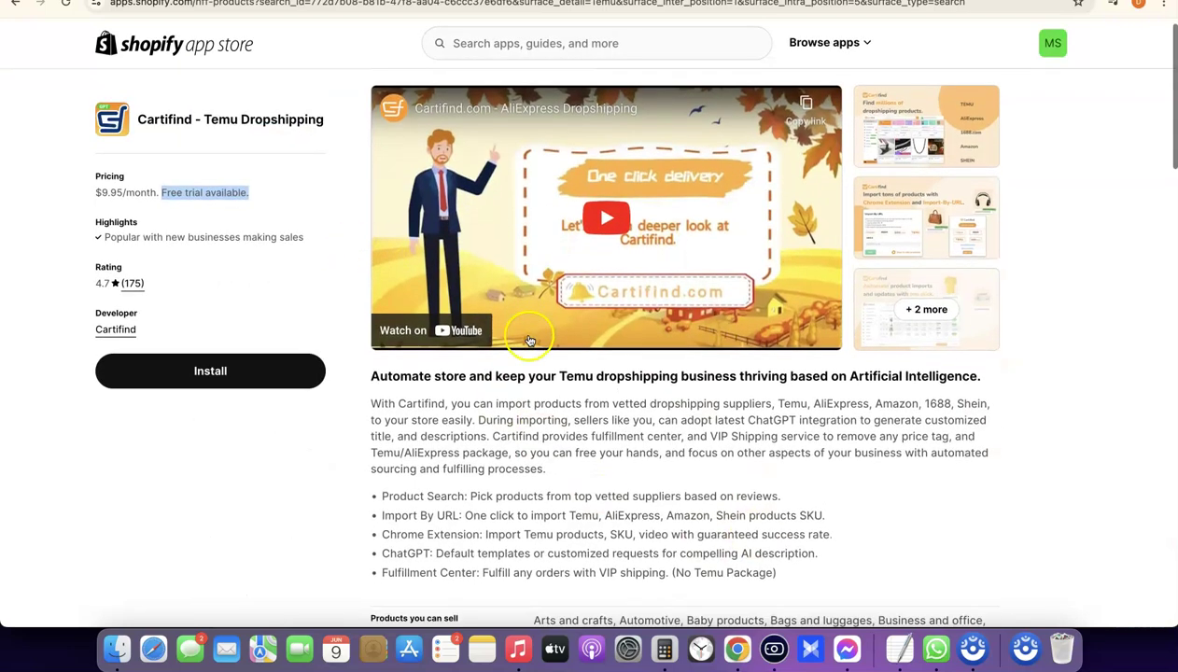
left_click(203, 372)
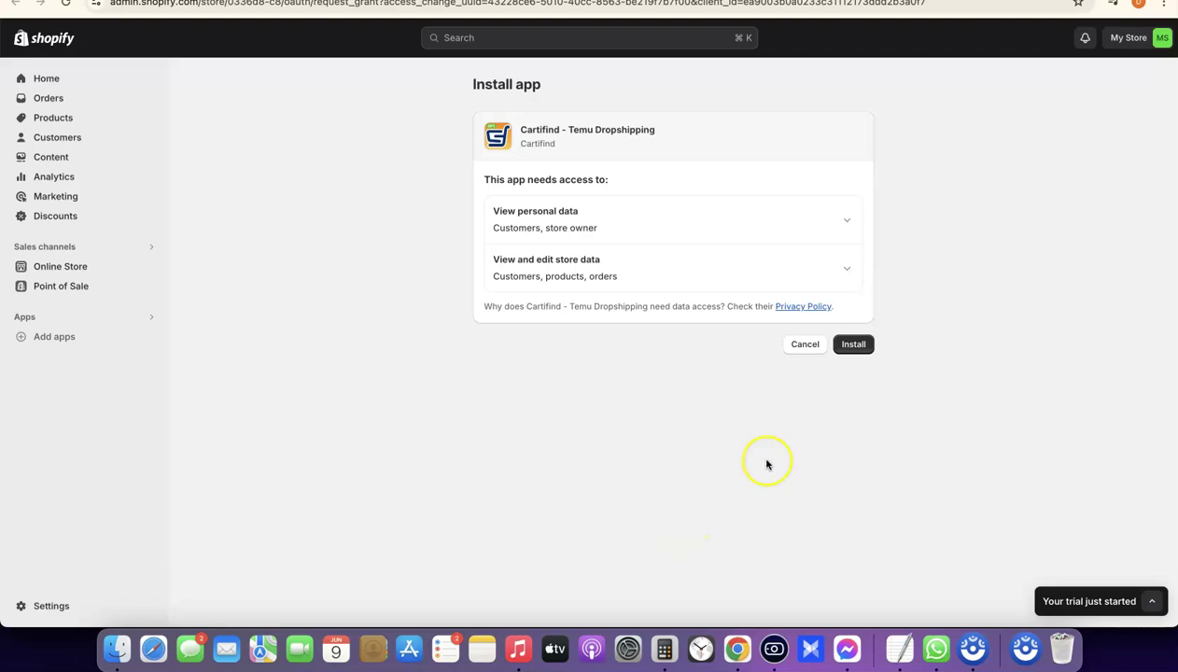
Grant Cartifind store access and approve its Pro monthly plan charge through a connected PayPal account.
left_click(853, 344)
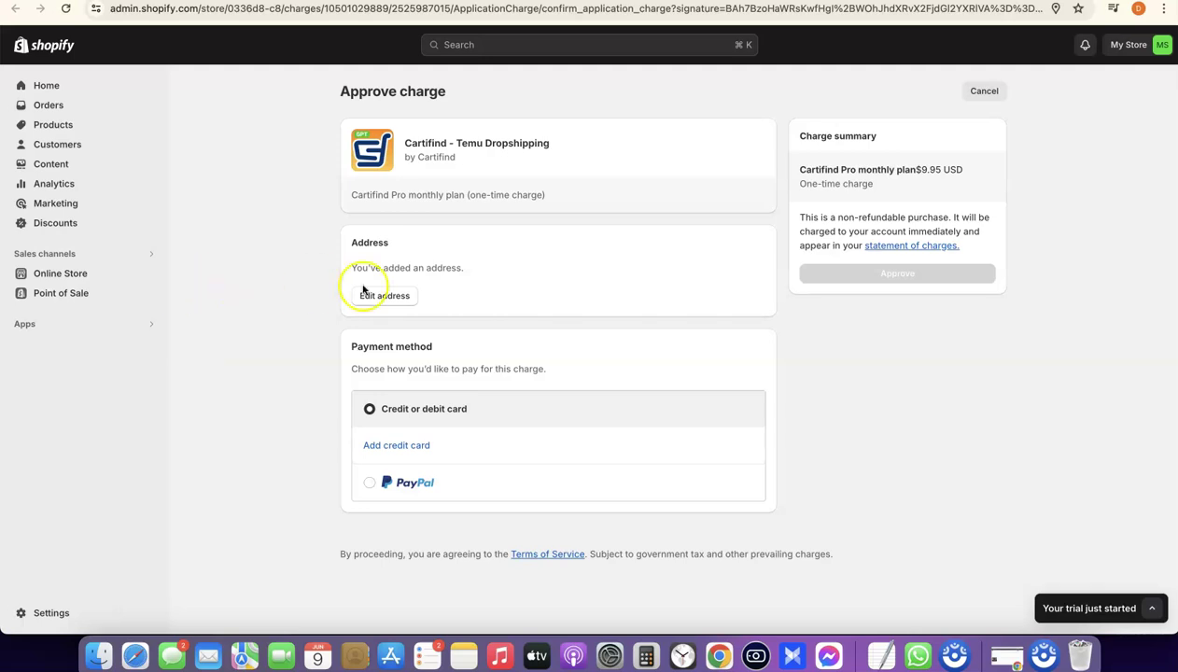
left_click(369, 483)
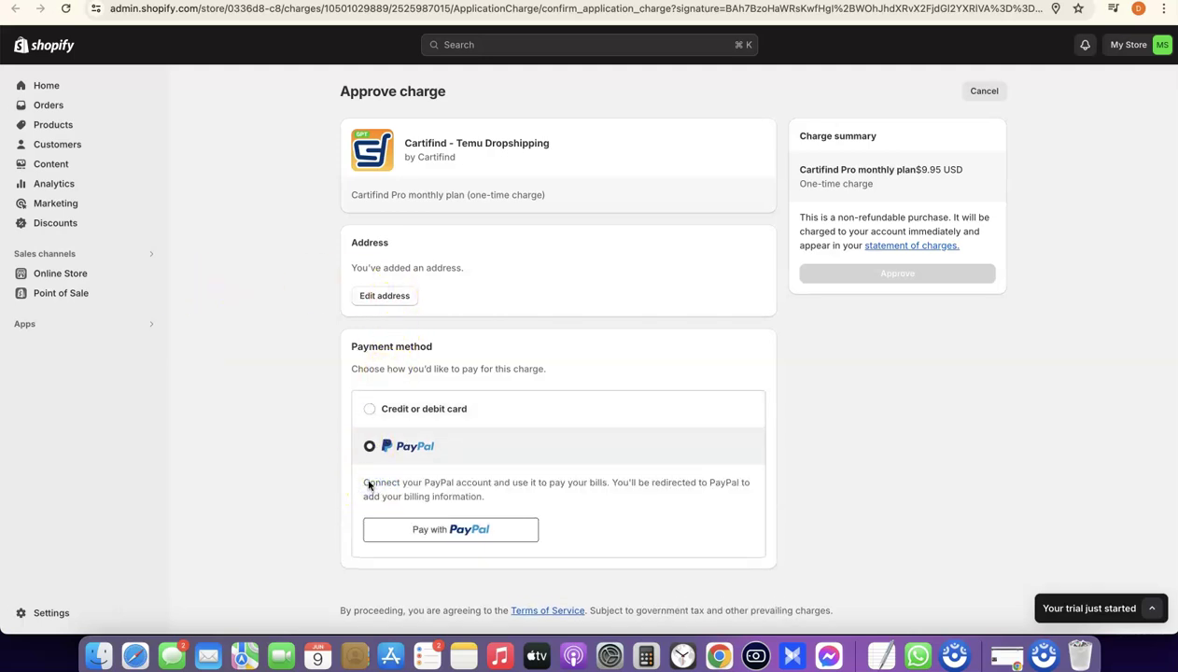
left_click(457, 530)
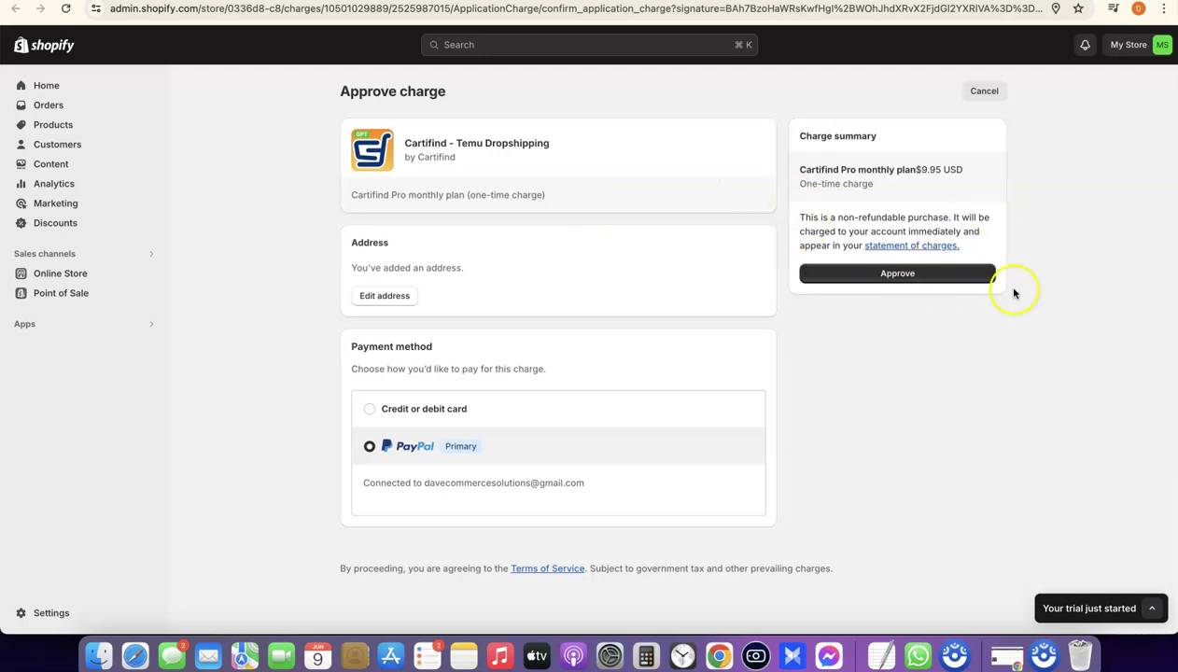
left_click(894, 274)
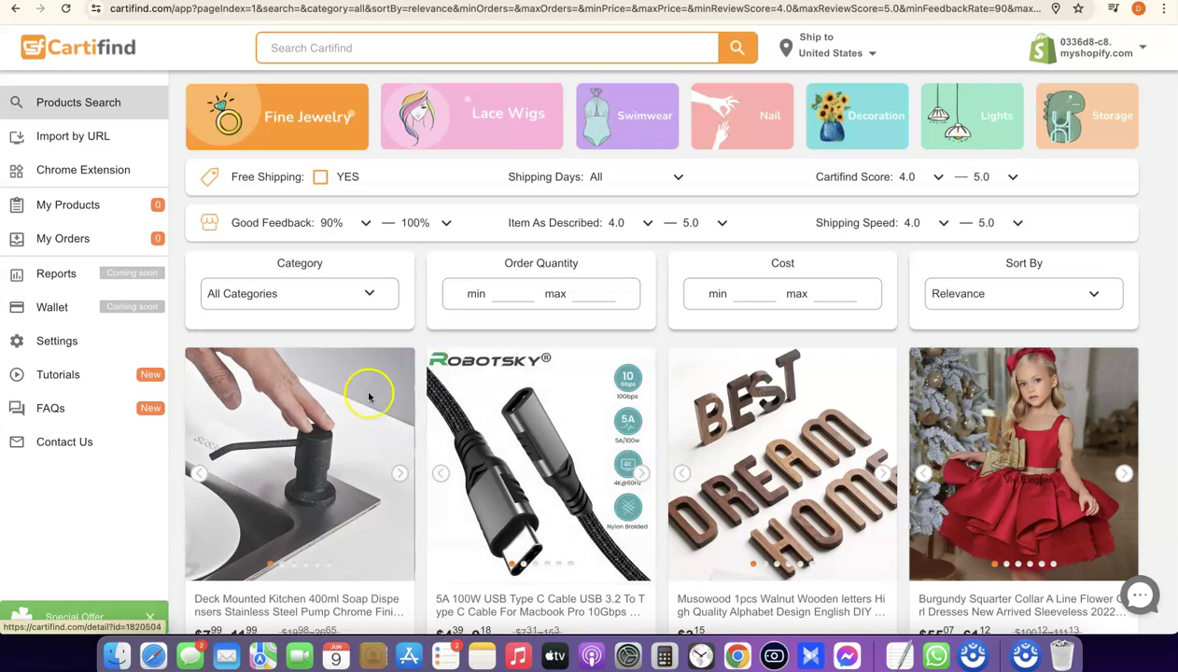
Copy the exclusive login key from Cartifind's Chrome Extension instructions and go to the extension's Web Store listing.
left_click(49, 174)
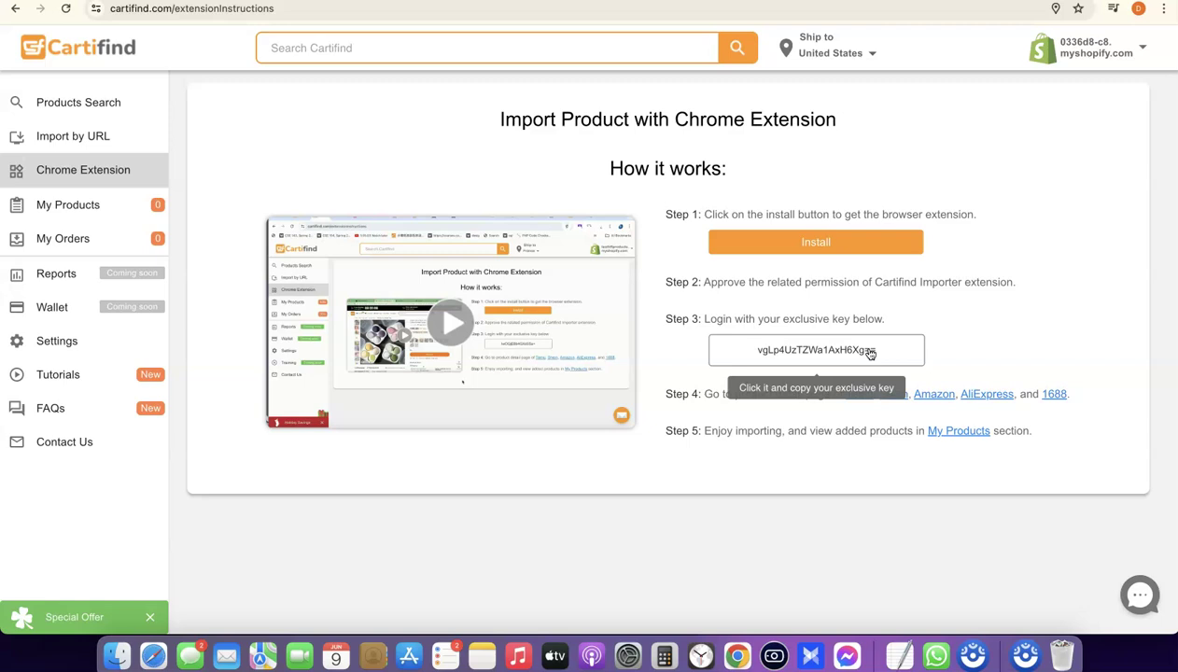
double_click(830, 352)
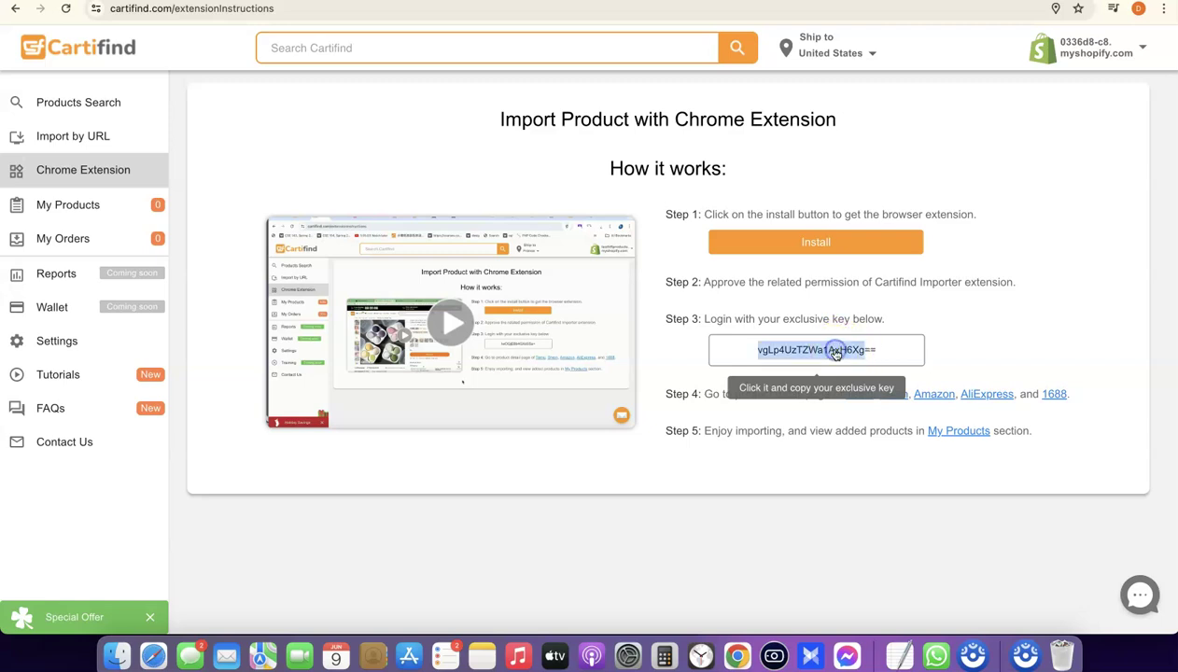
left_click(837, 244)
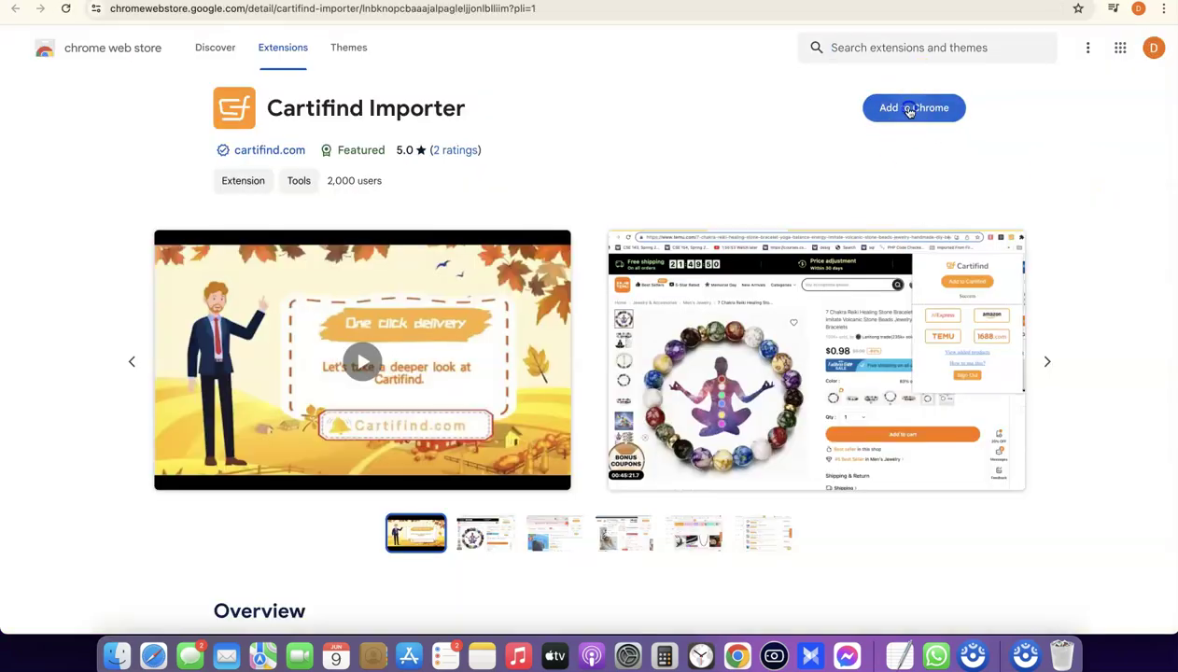
Add the Cartifind Importer extension to Chrome and log in with the pasted exclusive key.
left_click(907, 108)
left_click(690, 341)
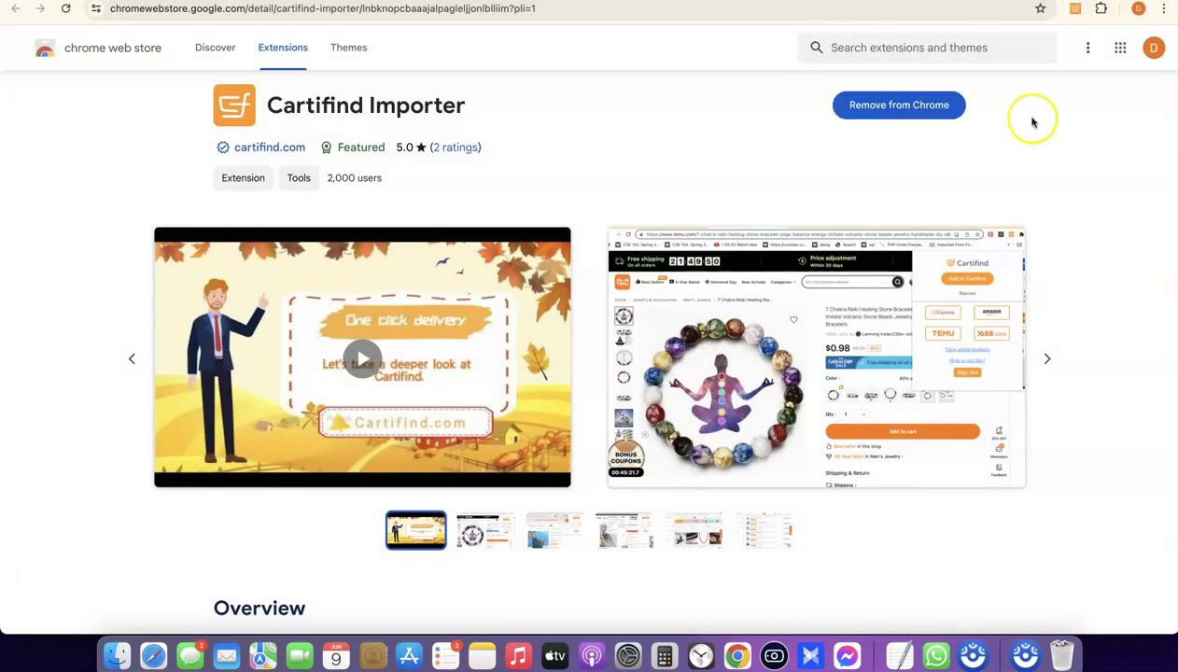
left_click(1075, 9)
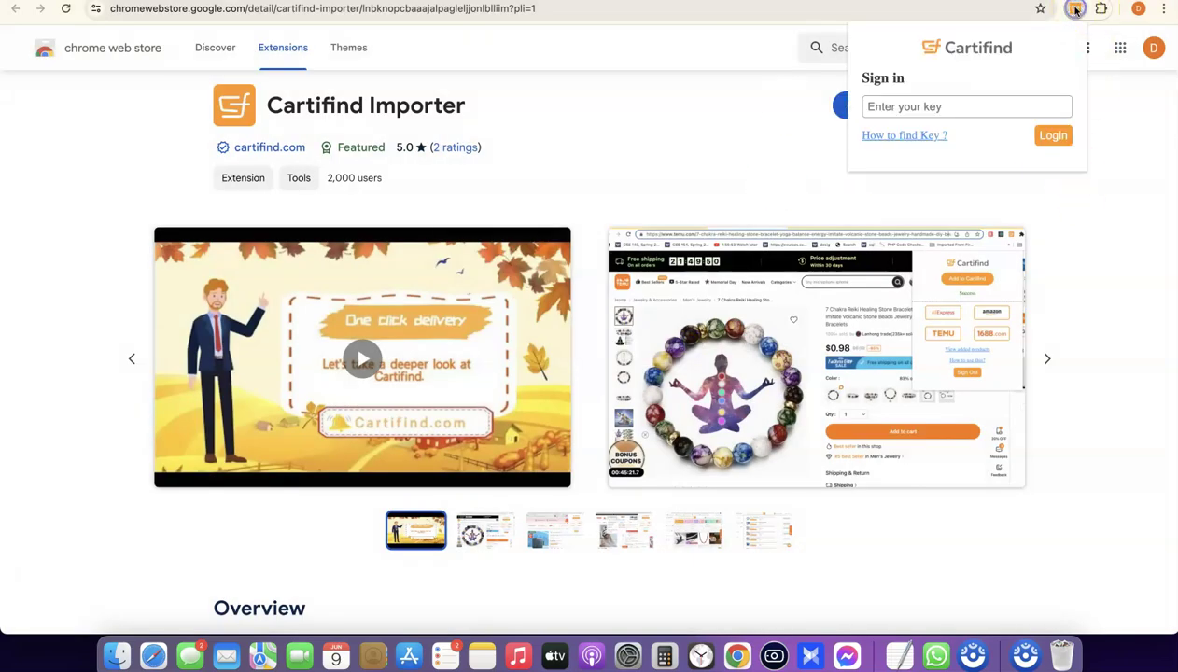
left_click(917, 105)
key("super+v")
left_click(1053, 136)
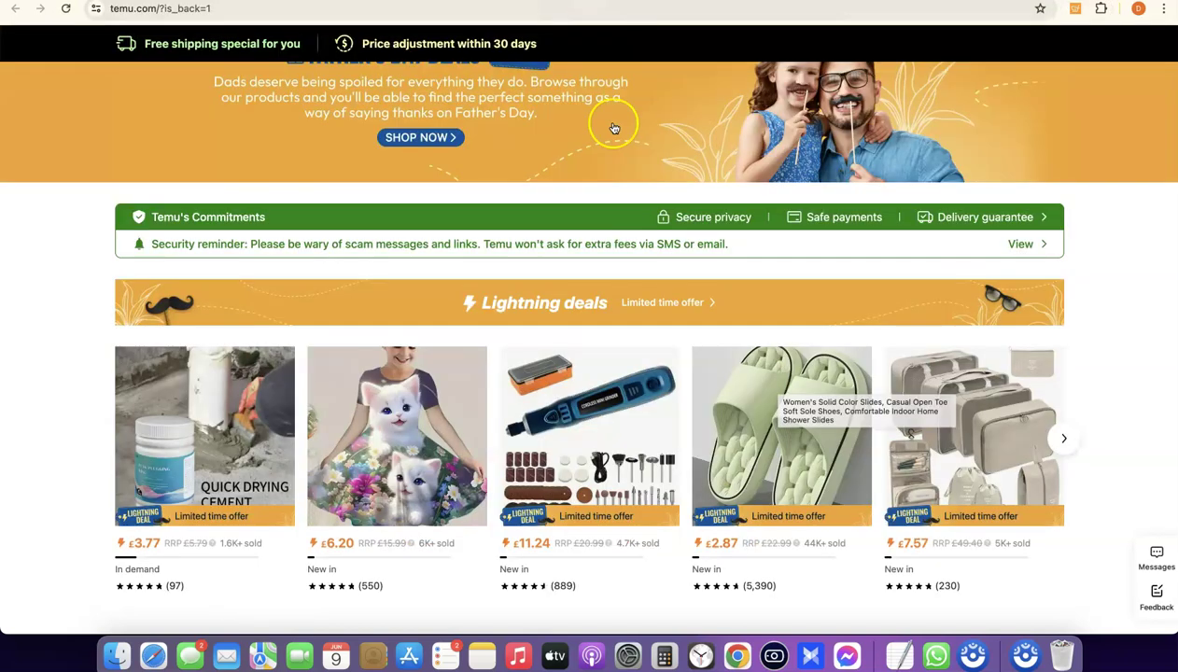
Find Women's Solid Color Slides under Temu's Lightning deals and open its product page.
scroll(709, 160, "down", 3)
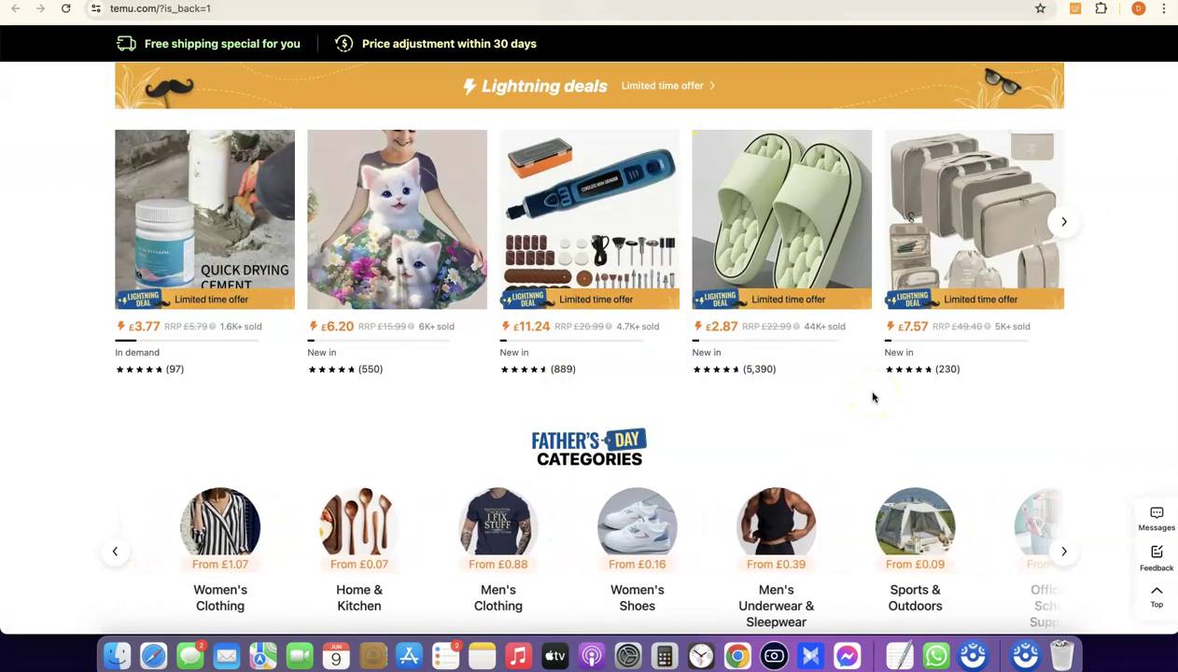
scroll(873, 578, "down", 2)
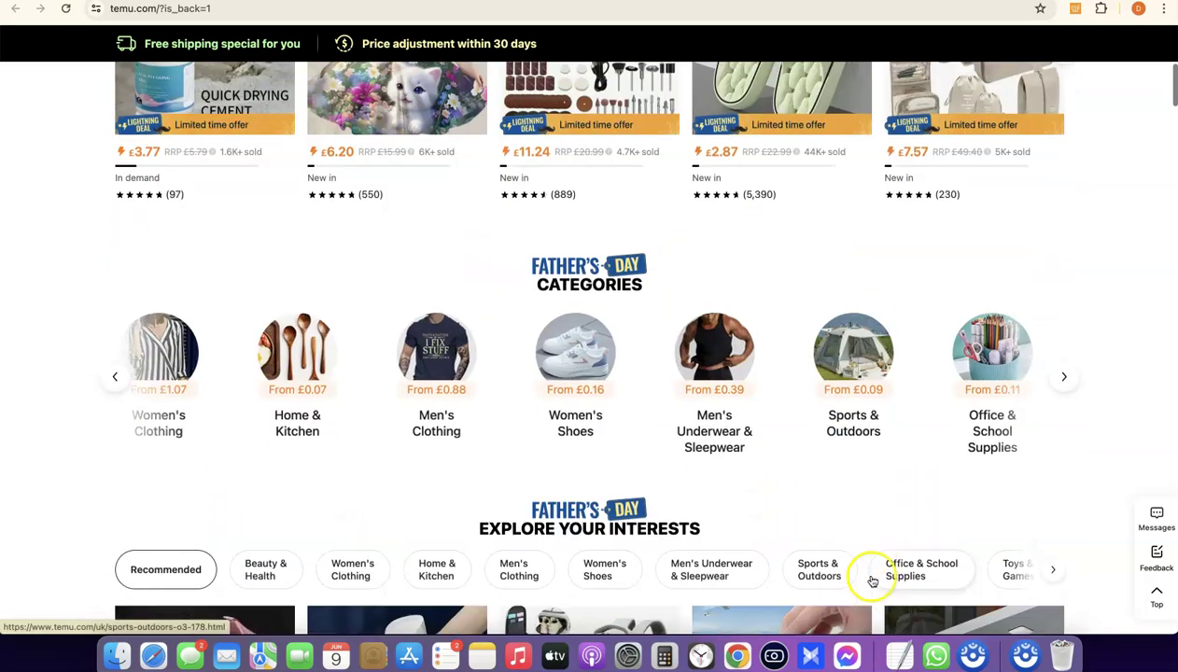
scroll(871, 579, "up", 5)
scroll(869, 579, "down", 2)
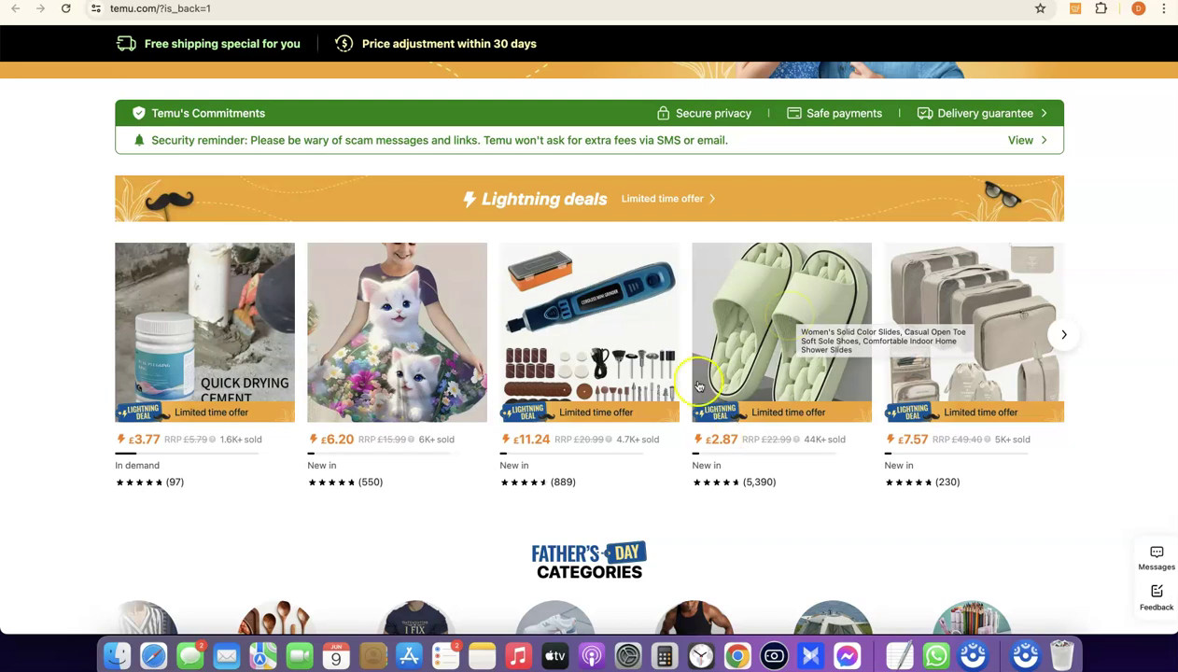
left_click(775, 320)
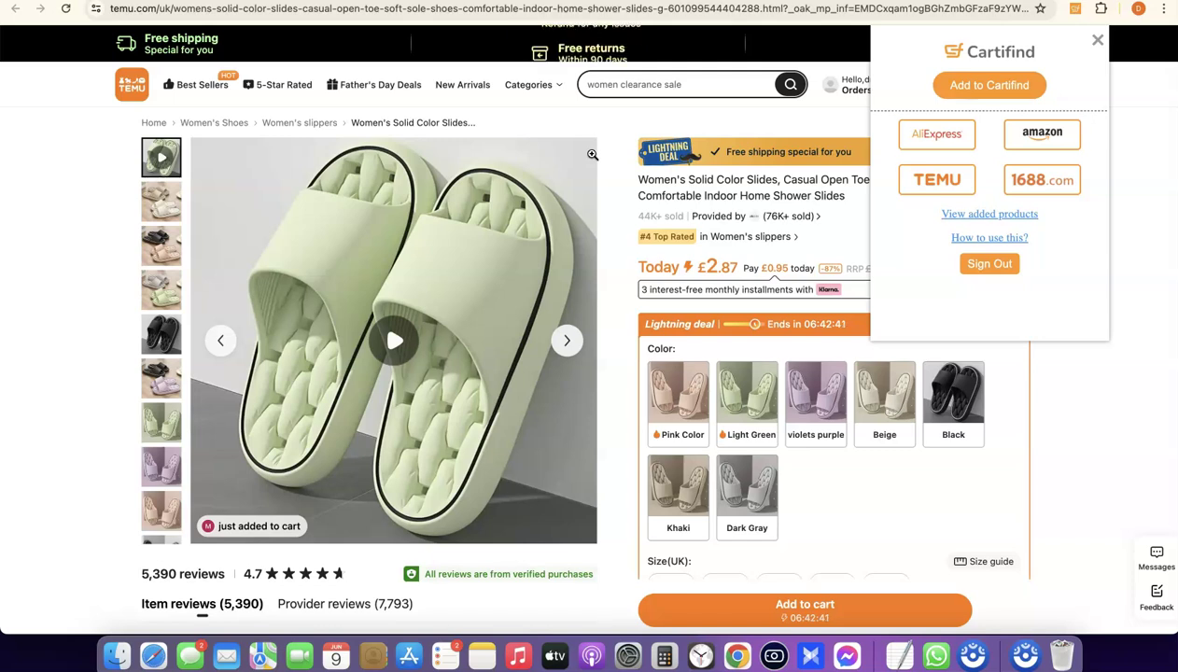
Add the Women's Solid Color Slides to Cartifind from the extension popup until it reports Success.
left_click(1144, 183)
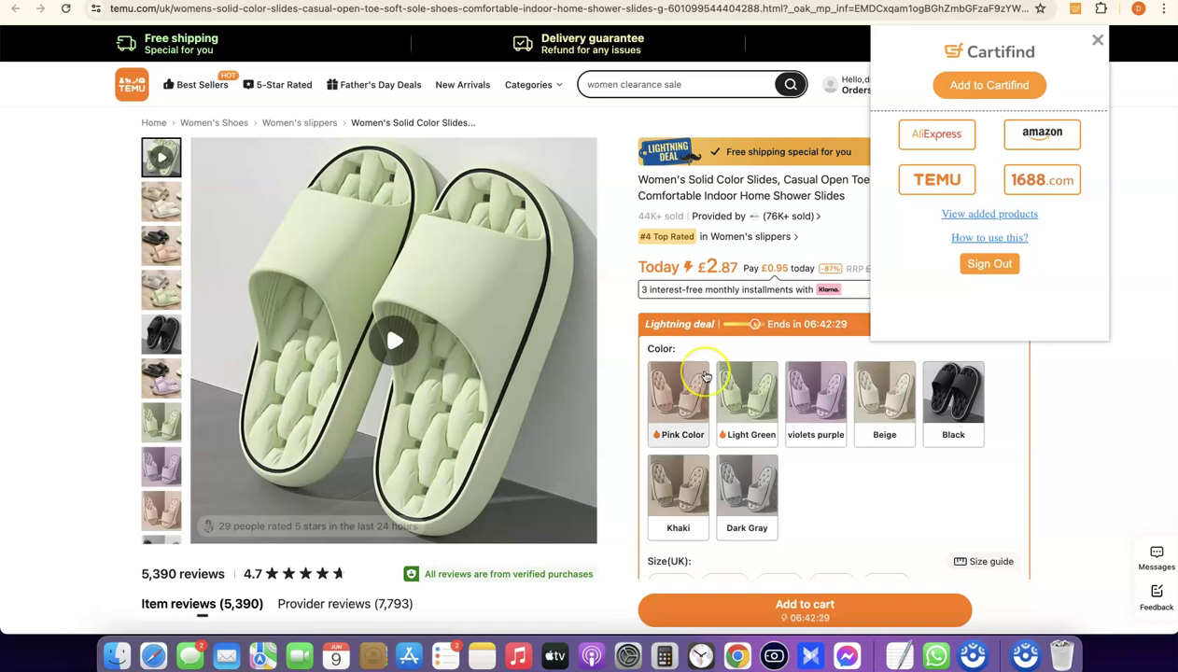
scroll(653, 317, "down", 5)
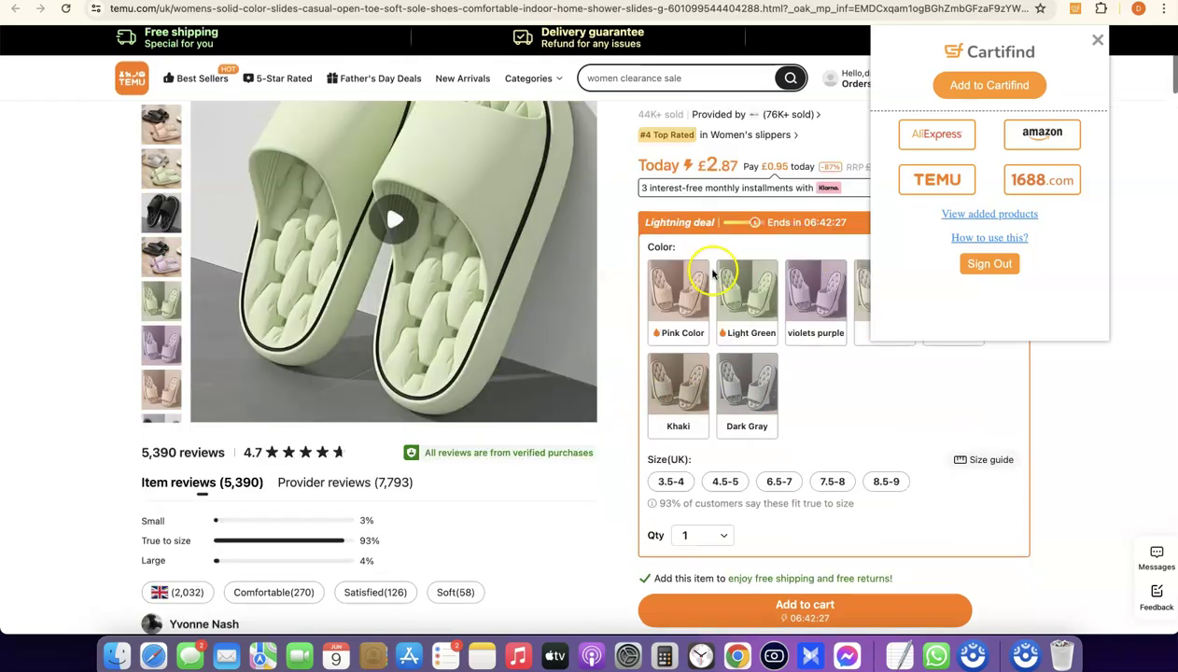
scroll(709, 271, "up", 3)
scroll(713, 271, "up", 2)
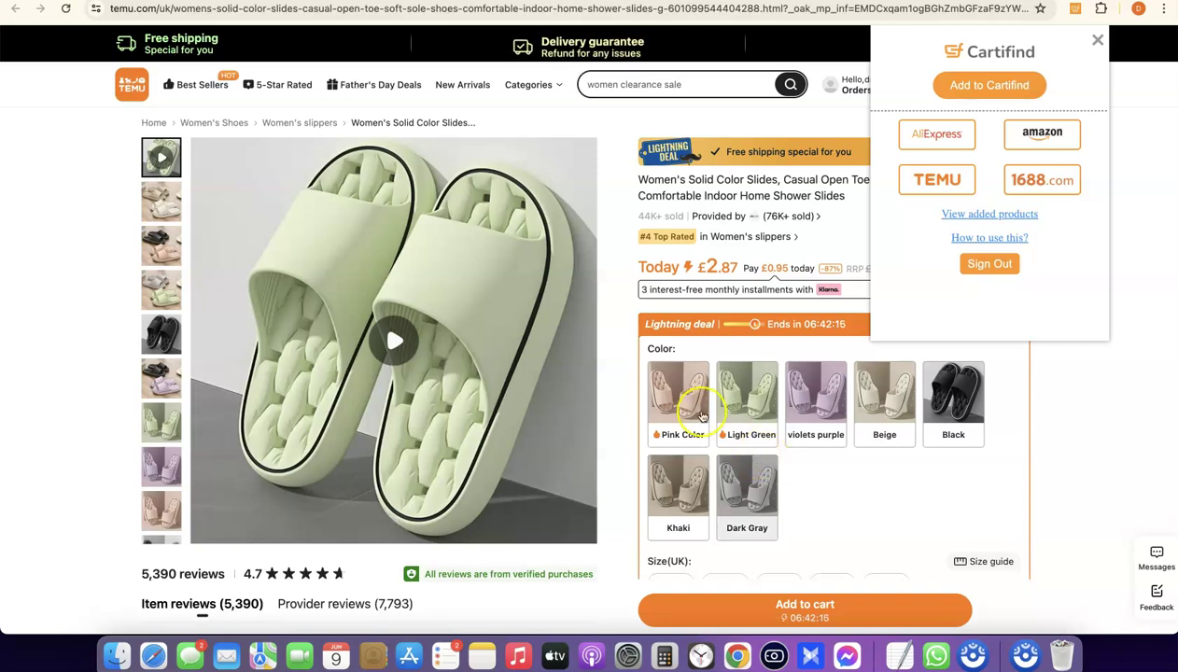
left_click(978, 84)
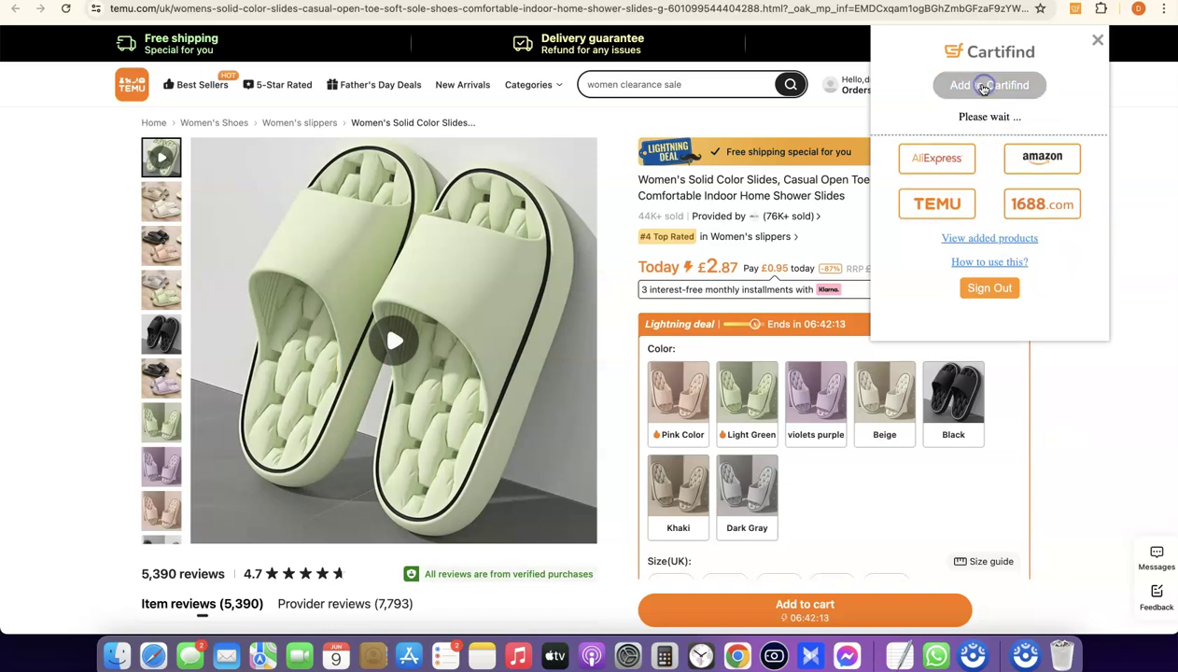
scroll(1034, 122, "up", 5)
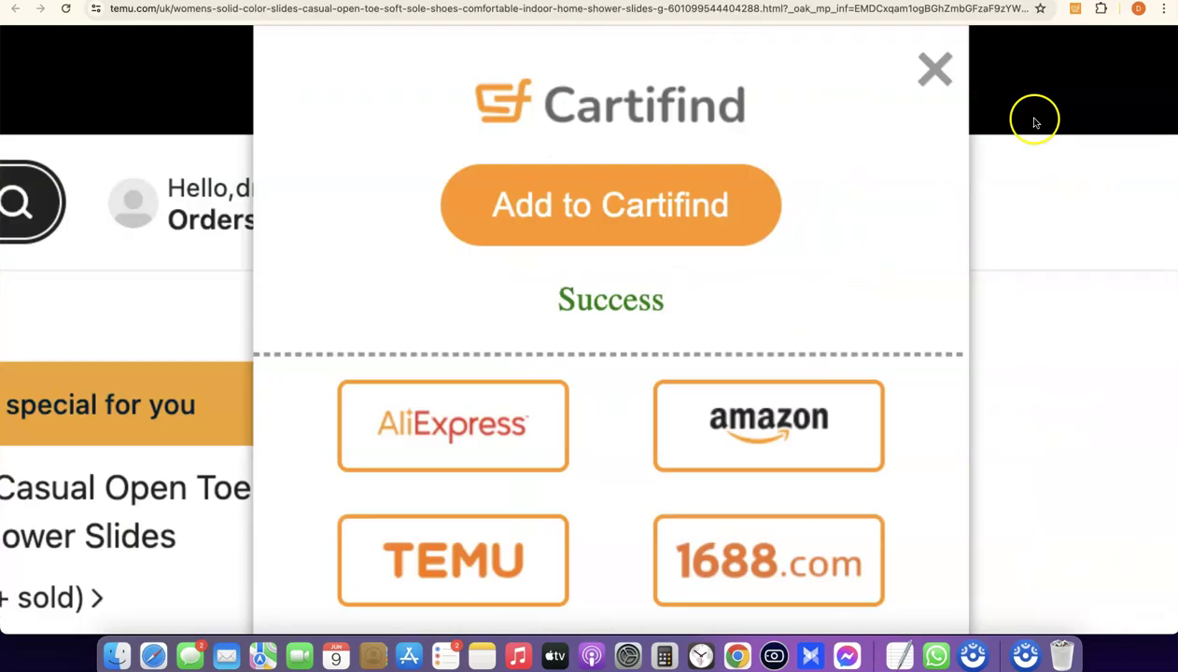
scroll(730, 293, "down", 4)
scroll(730, 292, "down", 2)
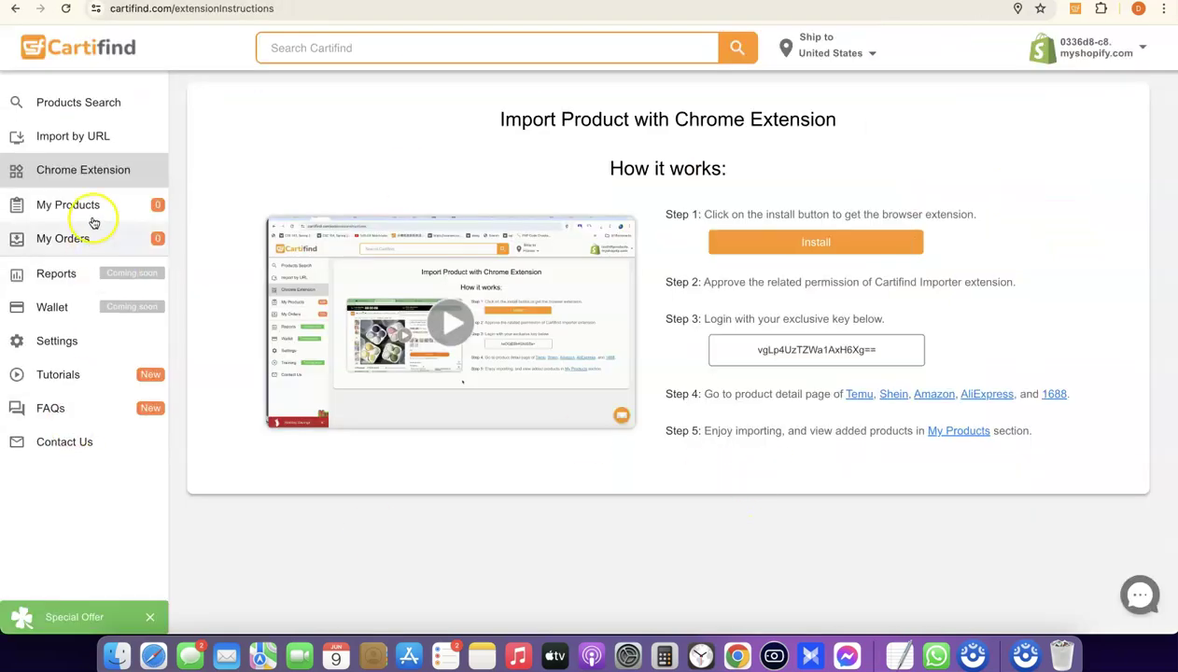
Reload Cartifind, open My Products, and push the Women's Solid Color Slides to Shopify.
left_click(65, 8)
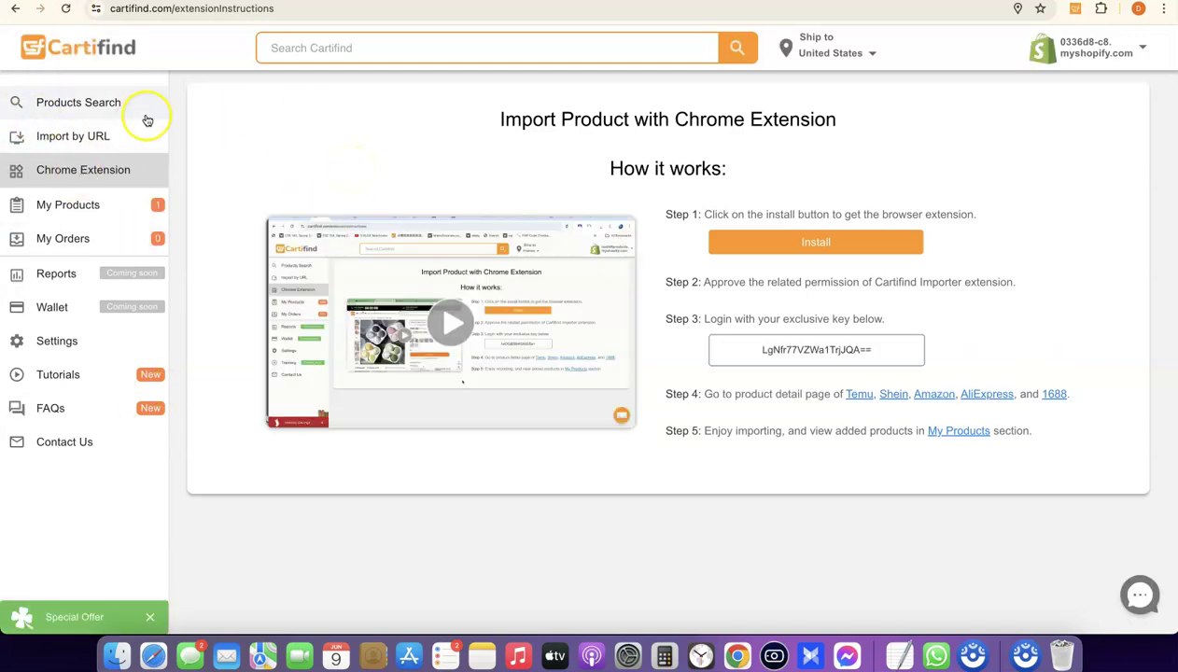
left_click(87, 207)
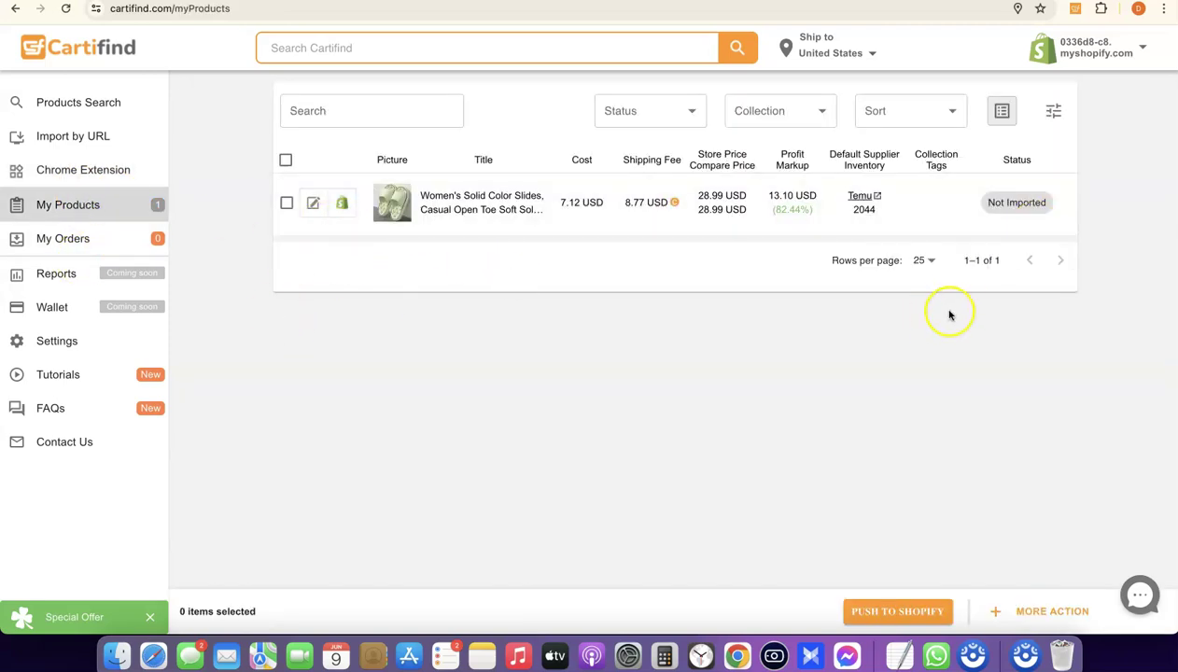
scroll(952, 303, "up", 5)
scroll(956, 295, "down", 5)
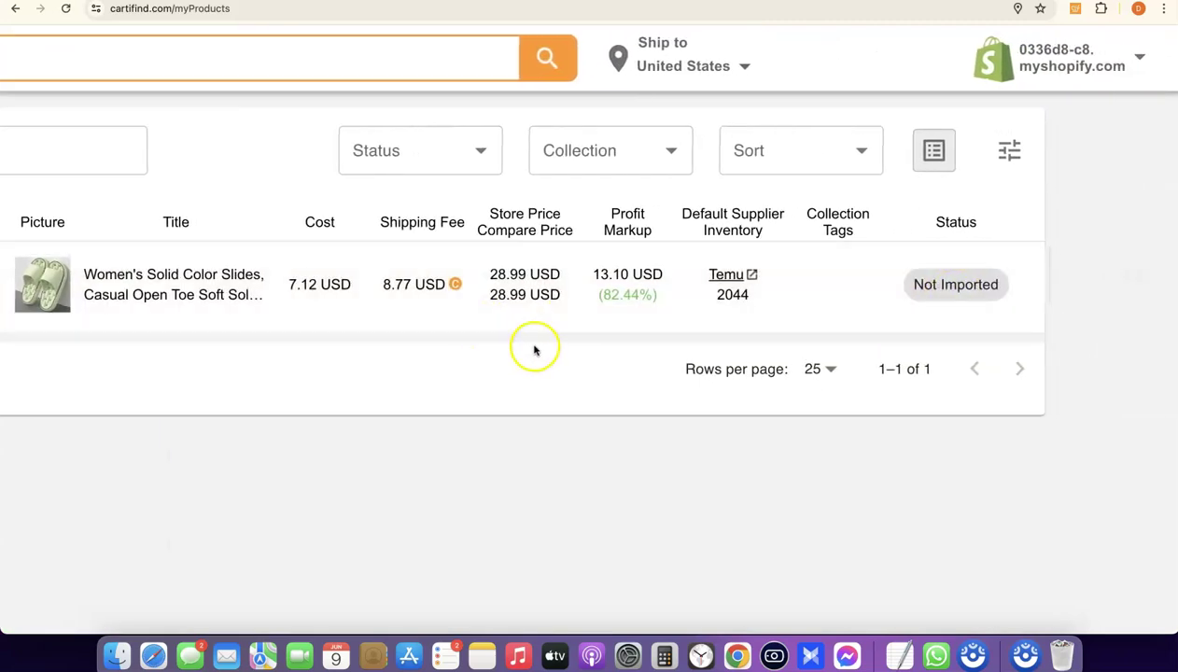
scroll(518, 400, "down", 5)
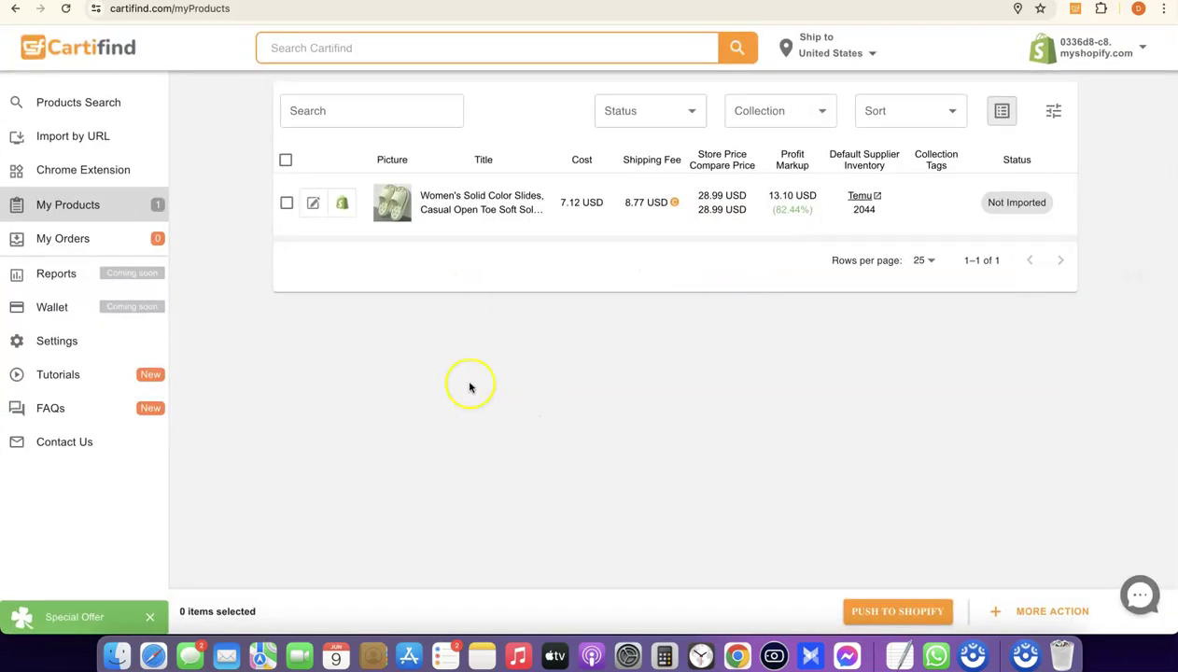
left_click(343, 203)
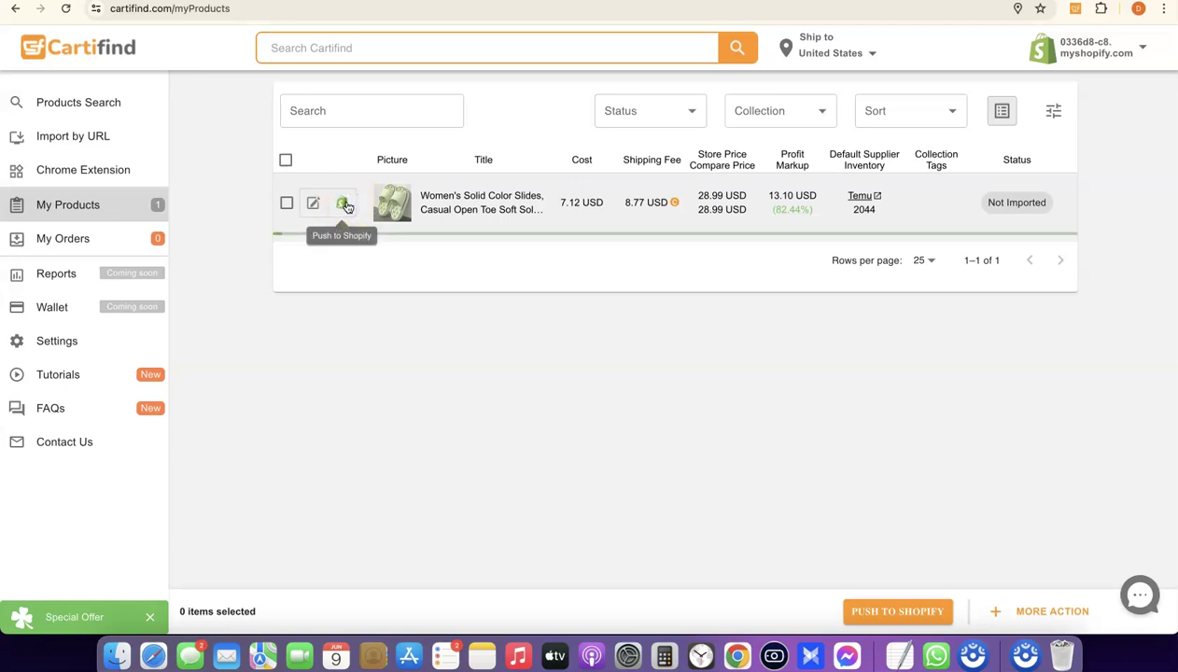